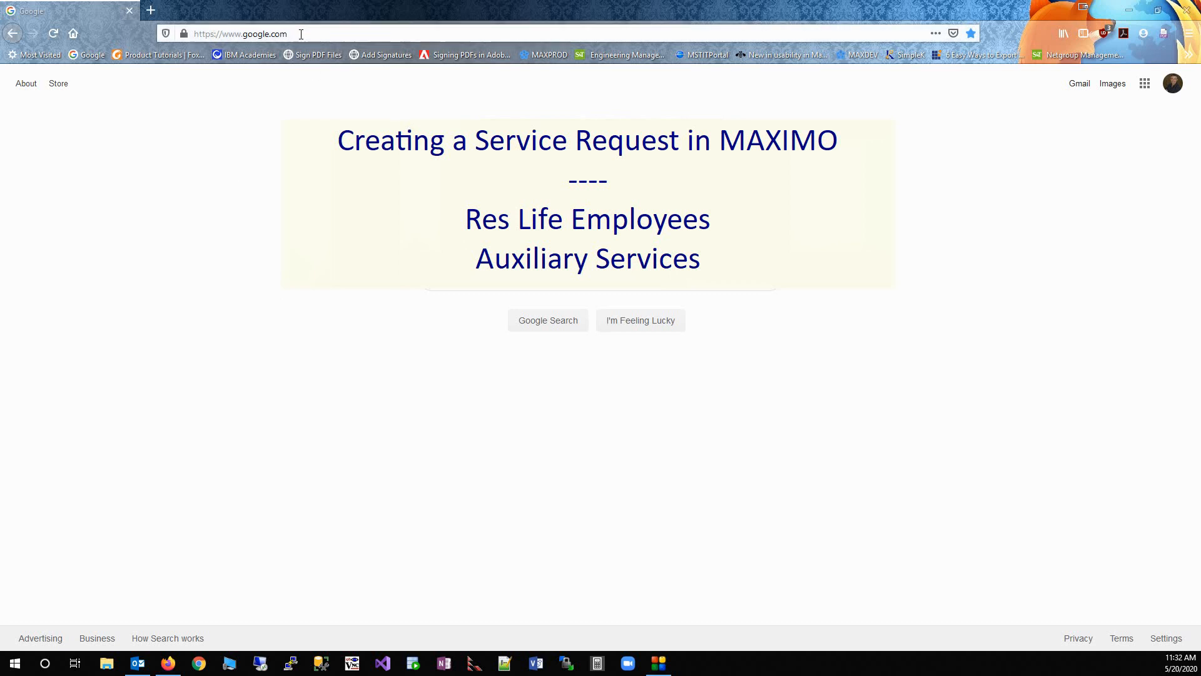
# - Open the Maximo login page at maxprod.mst.edu/maximo
pyautogui.click(548, 55)
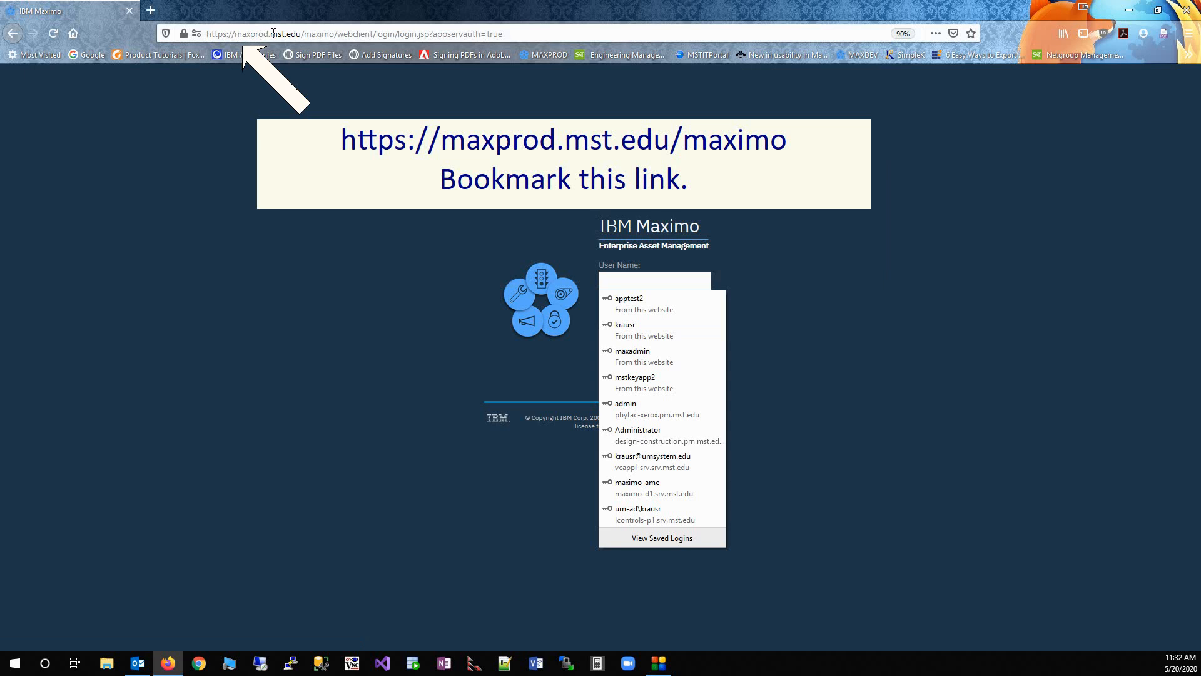
pyautogui.click(301, 31)
pyautogui.moveTo(300, 31); pyautogui.dragTo(210, 30)
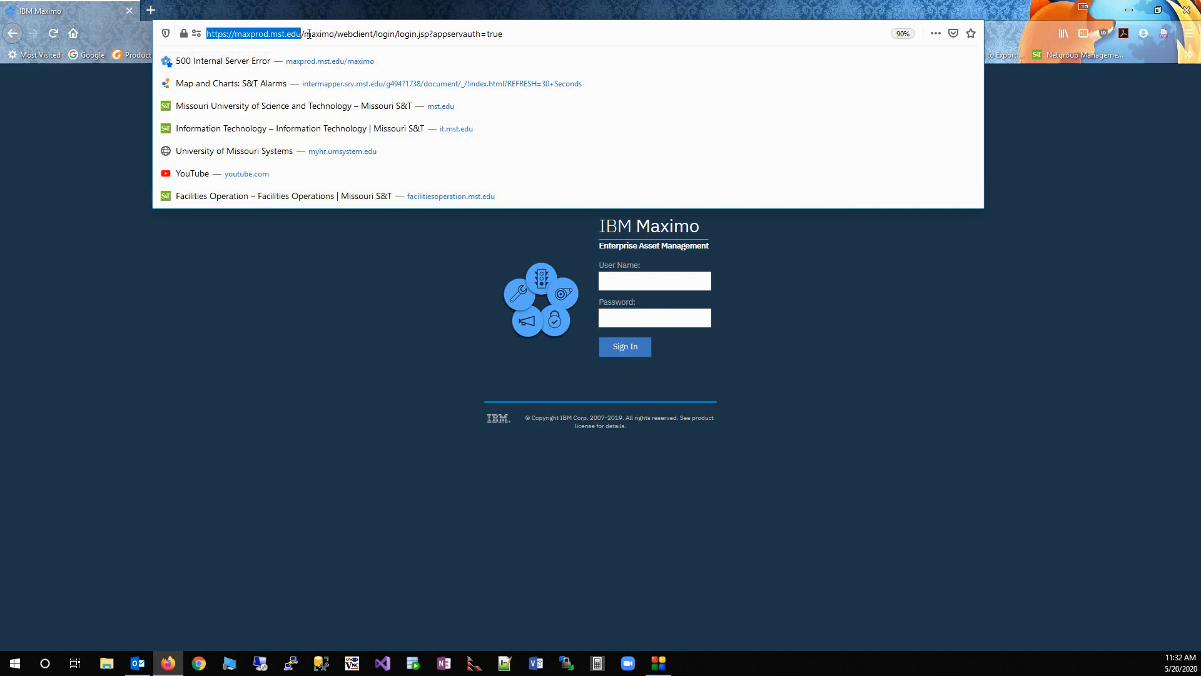
pyautogui.click(331, 33)
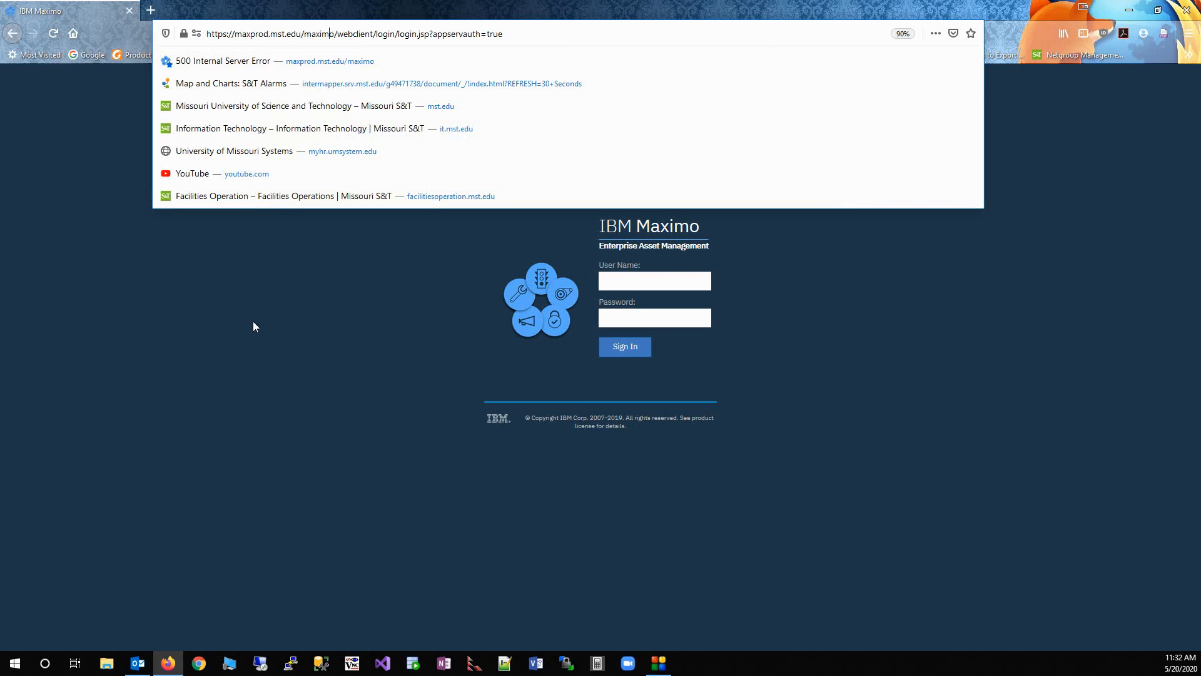
pyautogui.click(308, 62)
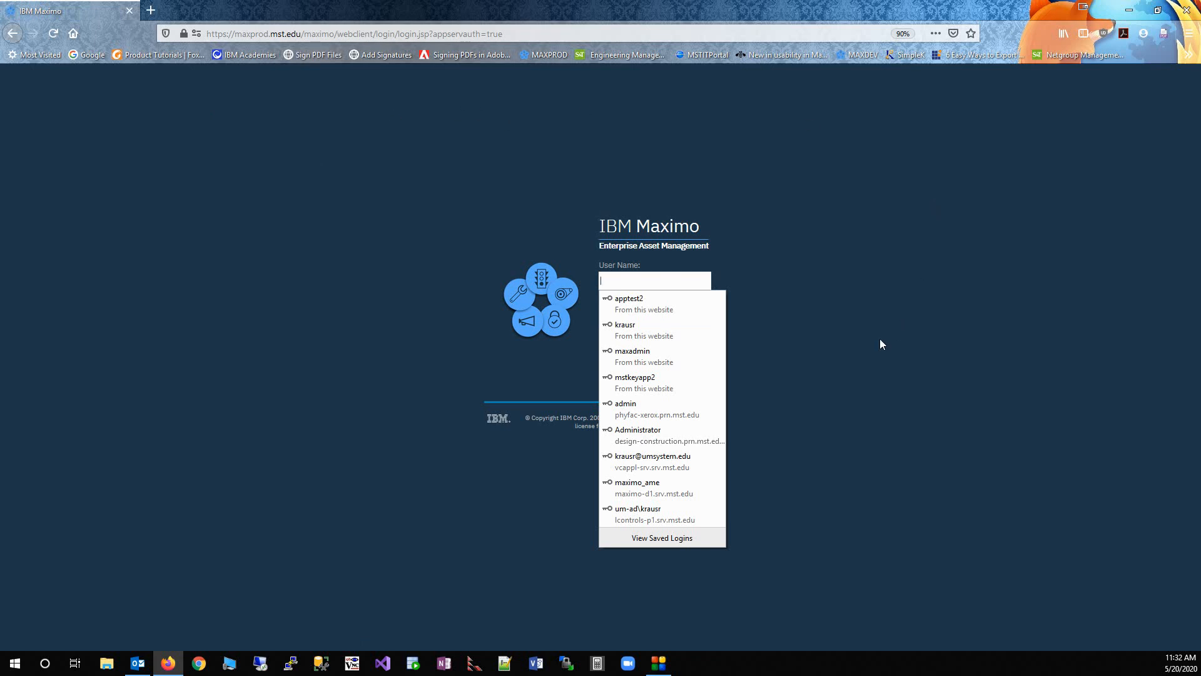
# - Sign in to Maximo using a saved login that fills in the user name and password
pyautogui.click(644, 383)
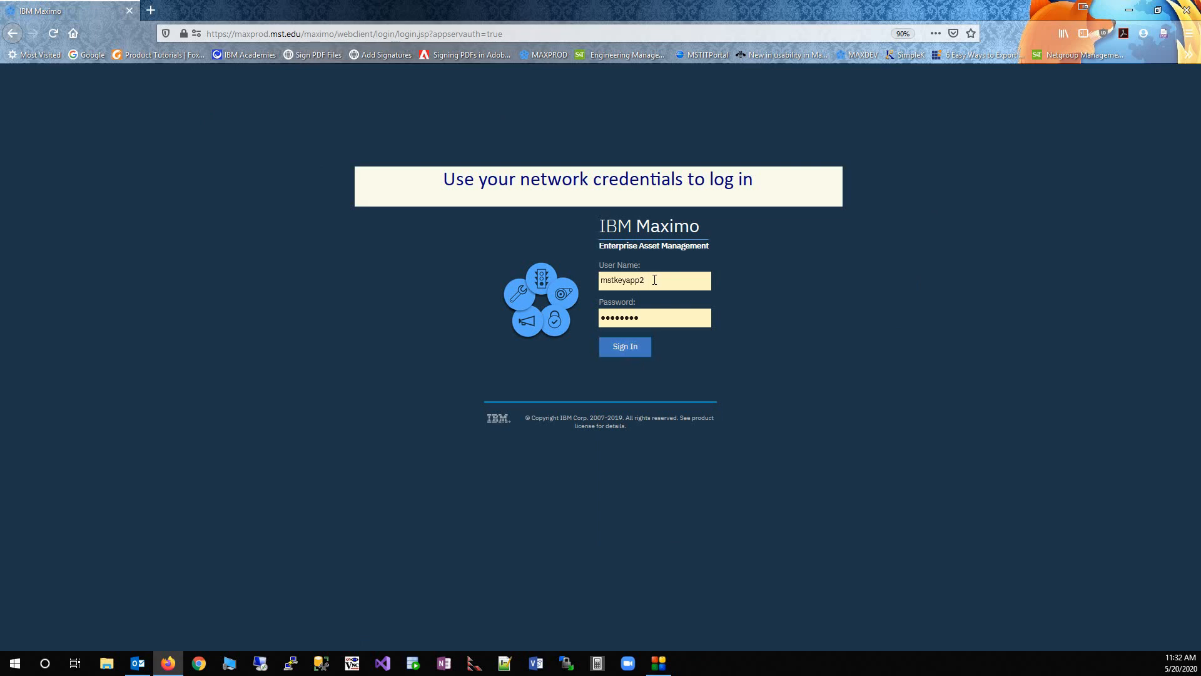
pyautogui.click(628, 347)
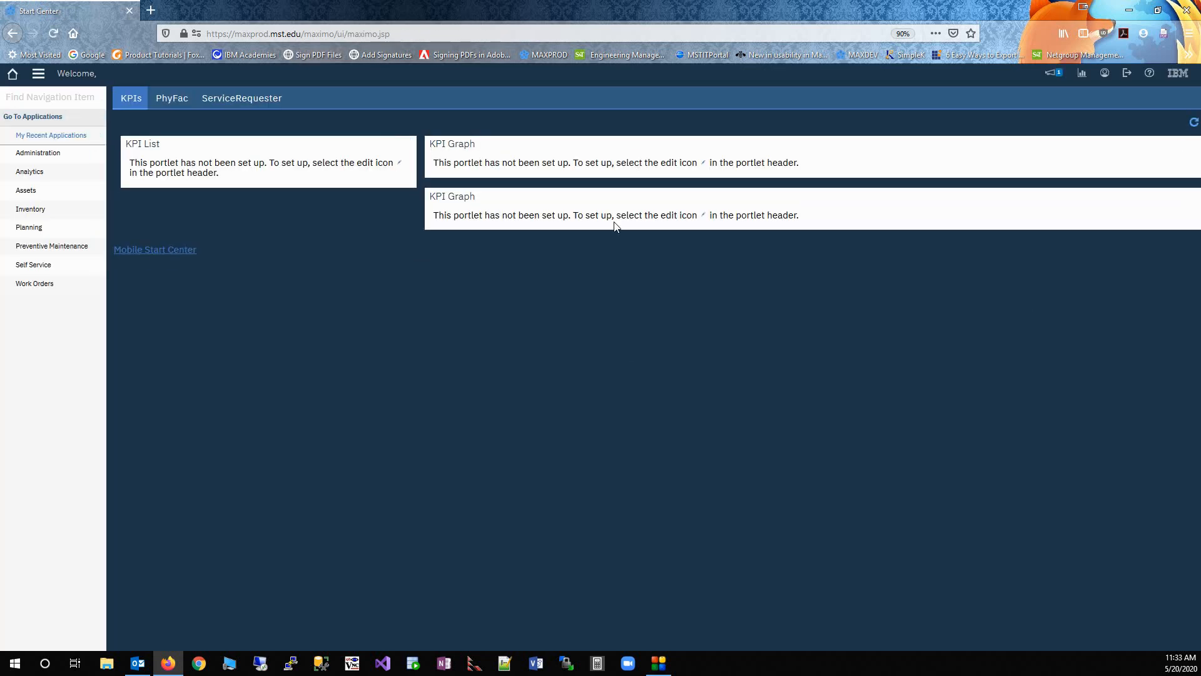
# - Start a new service request from the ServiceRequester page with the Auxiliary Services - Repair & Maintenance failure code (AUXSRV)
pyautogui.click(254, 105)
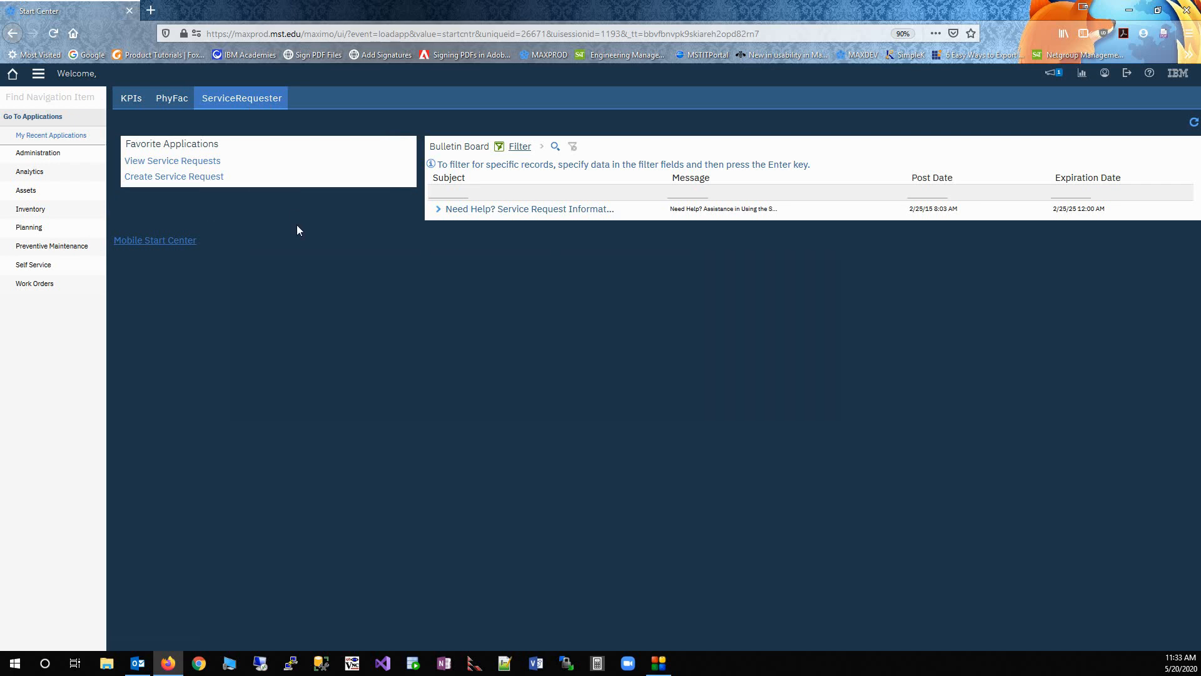
pyautogui.click(175, 176)
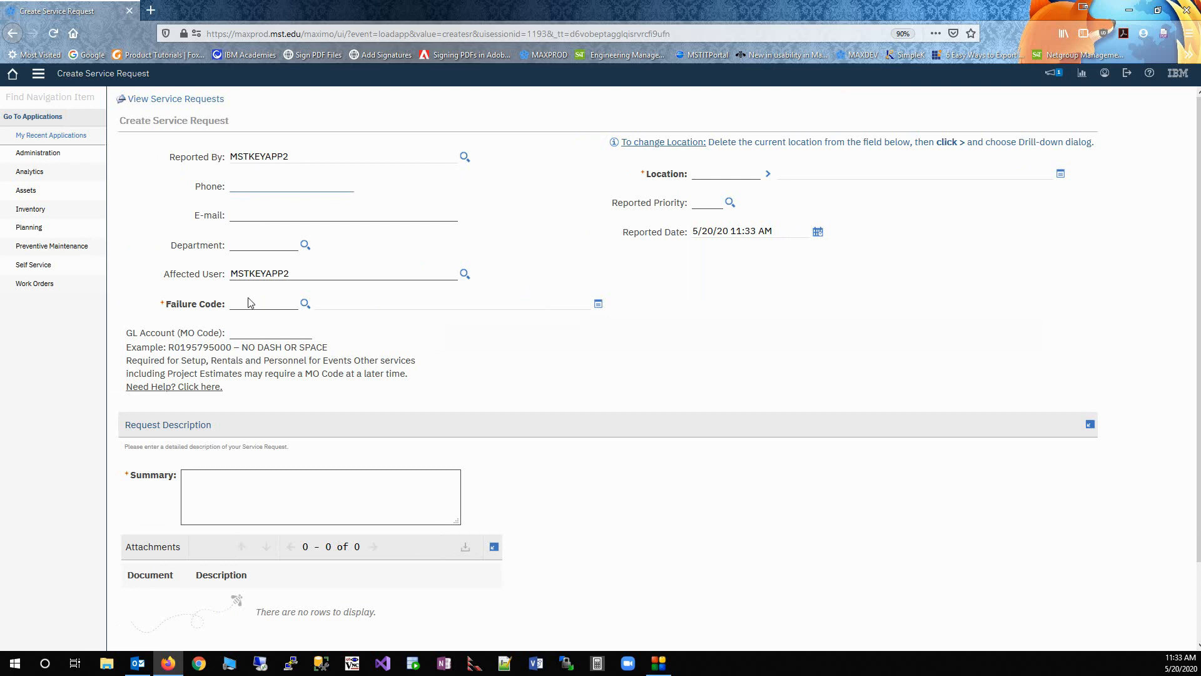
pyautogui.click(305, 305)
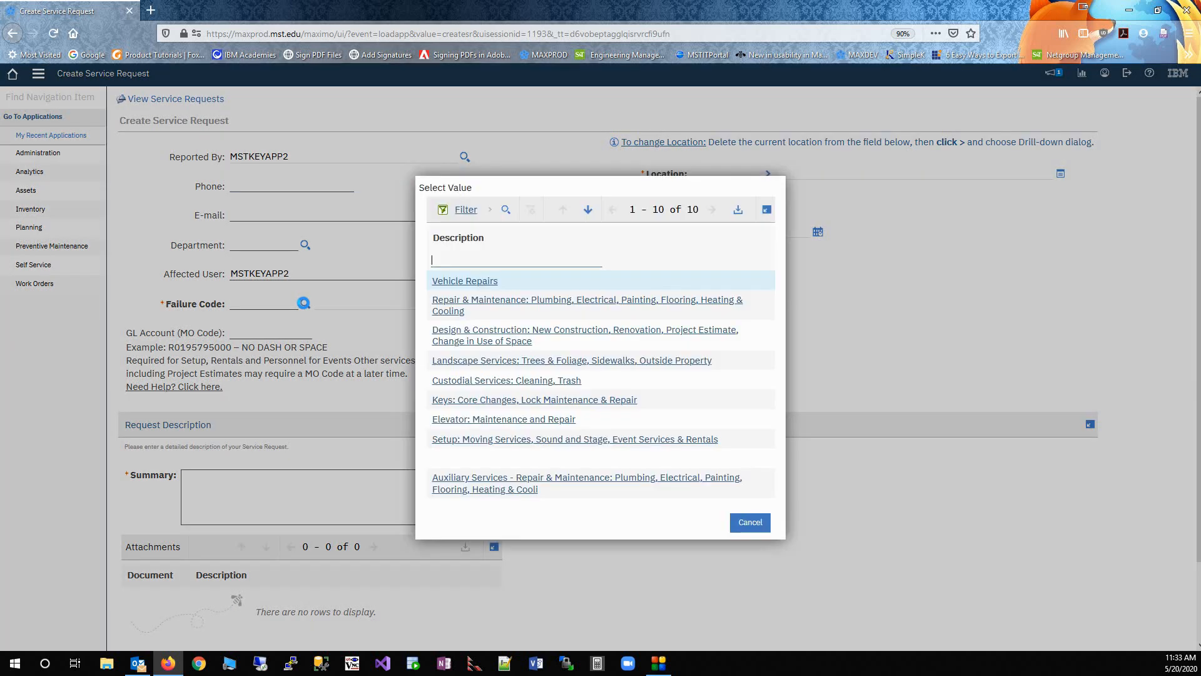
pyautogui.click(488, 484)
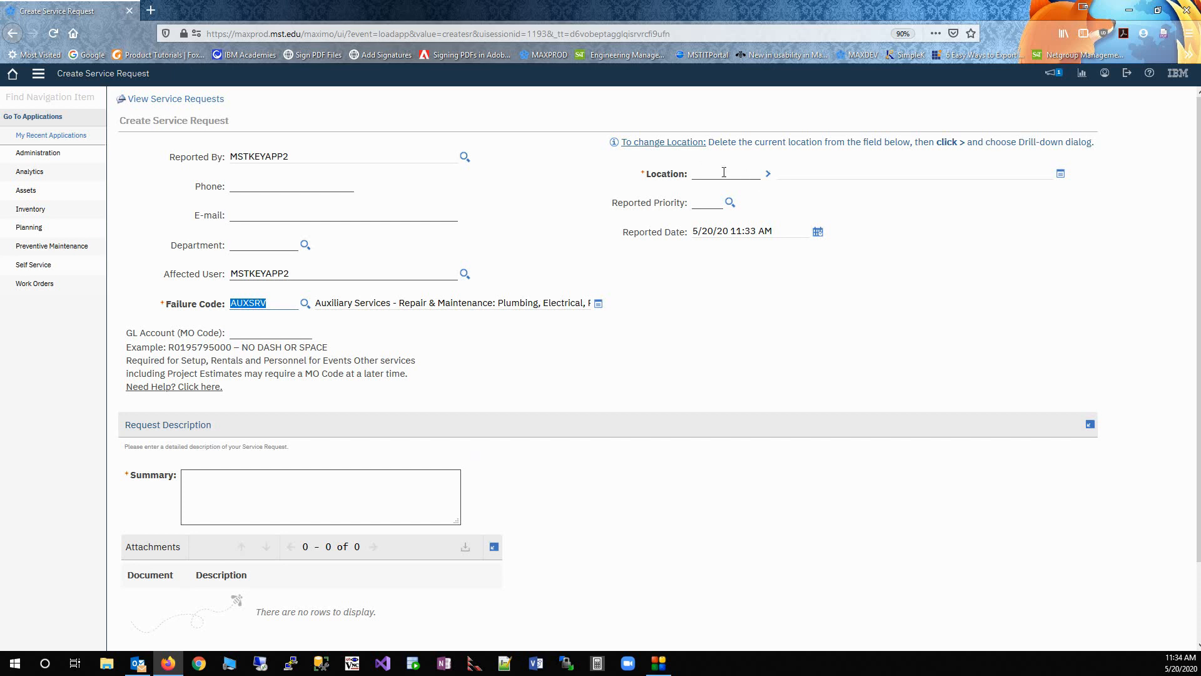
# - Set the request's location to the University Commons fourth-floor Mechanical Equipment Room 210-4-409ME by drilling down through the campus buildings
pyautogui.click(768, 177)
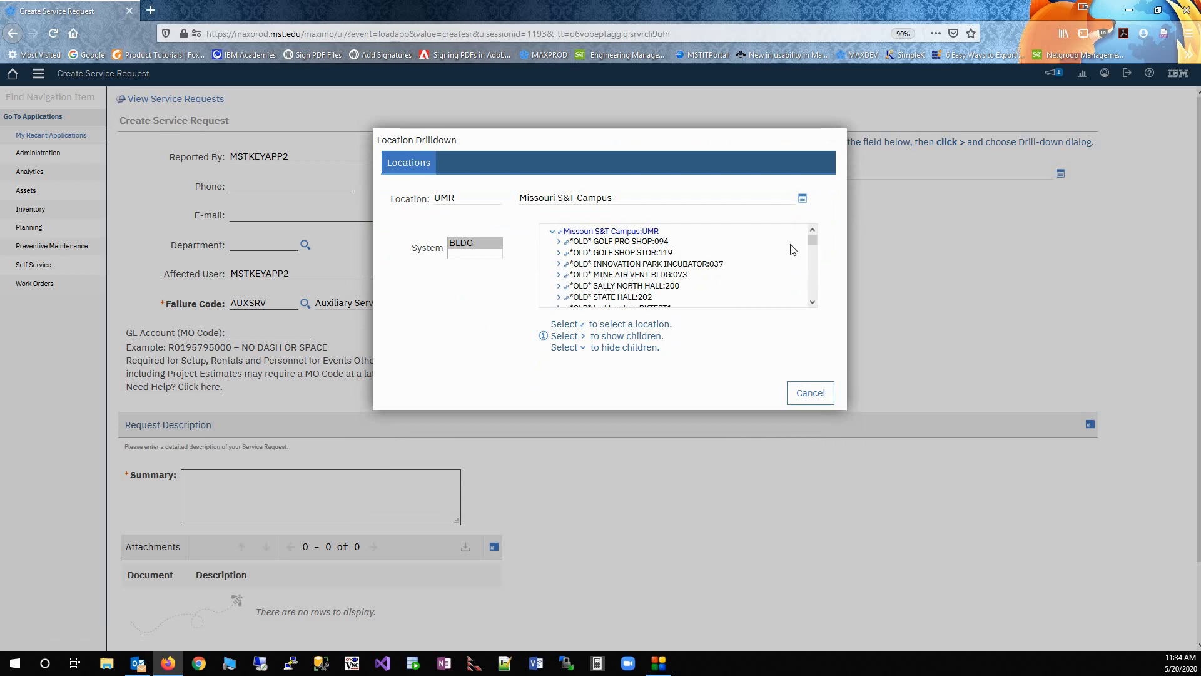
pyautogui.moveTo(812, 239); pyautogui.dragTo(825, 297)
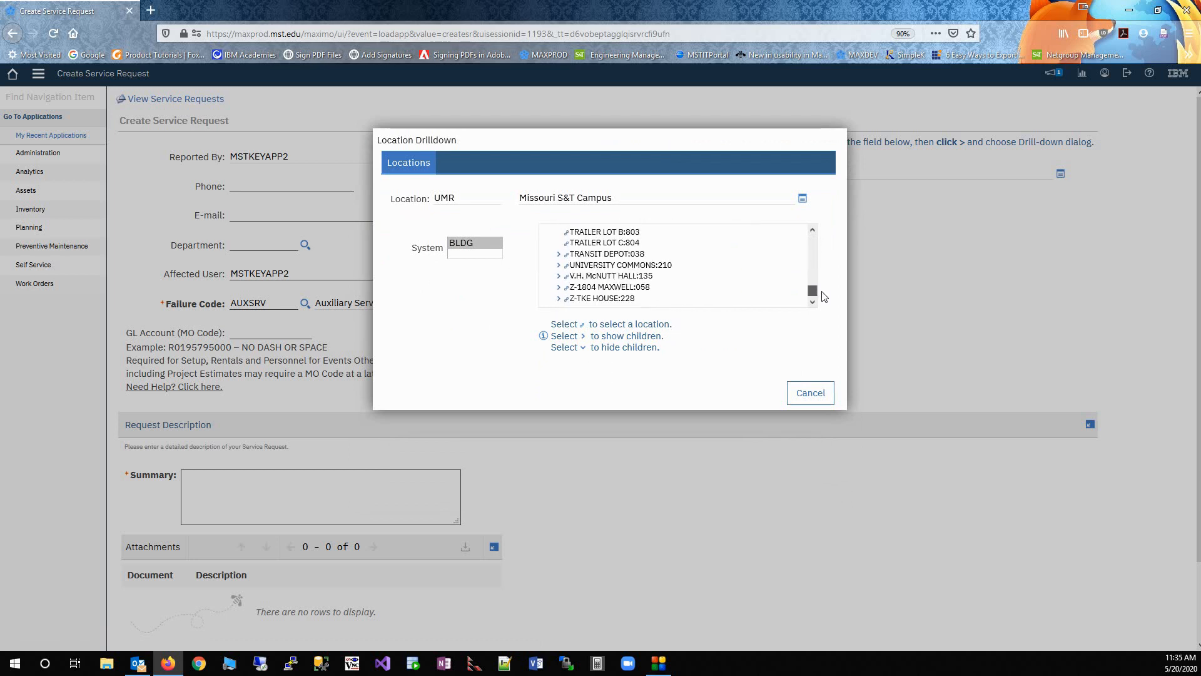
pyautogui.click(558, 268)
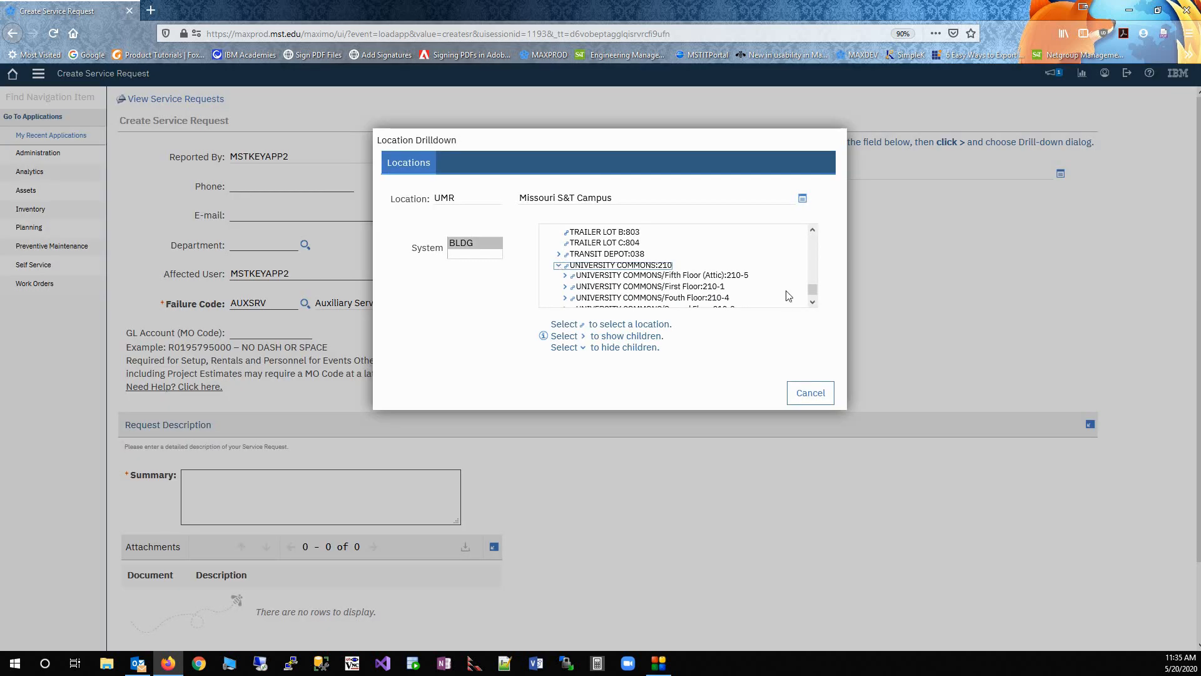
pyautogui.scroll(-1, 813, 305)
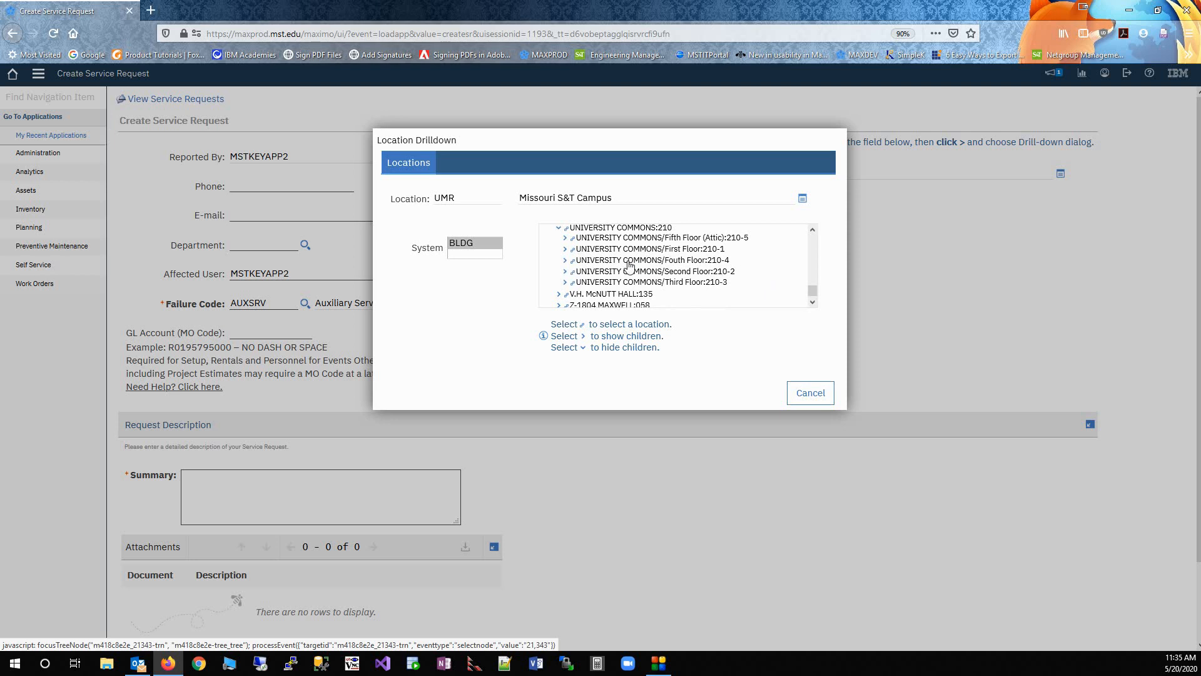
pyautogui.click(564, 261)
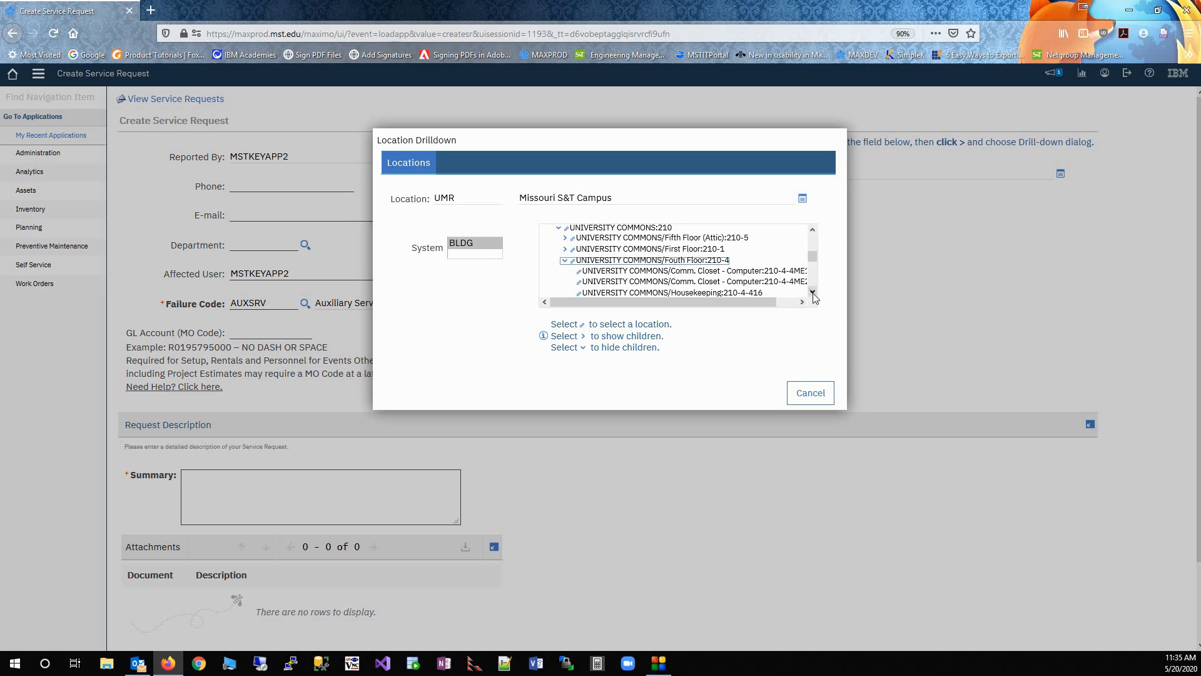
pyautogui.click(813, 294)
pyautogui.click(814, 293)
pyautogui.click(813, 294)
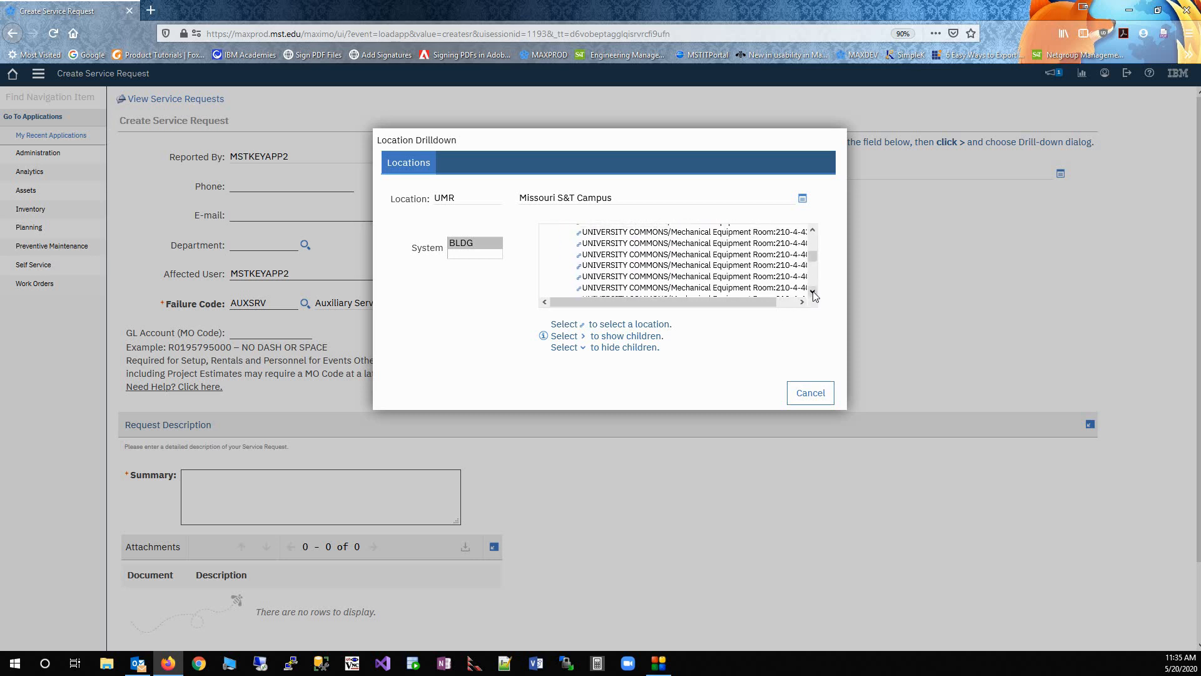
pyautogui.moveTo(725, 301); pyautogui.dragTo(761, 312)
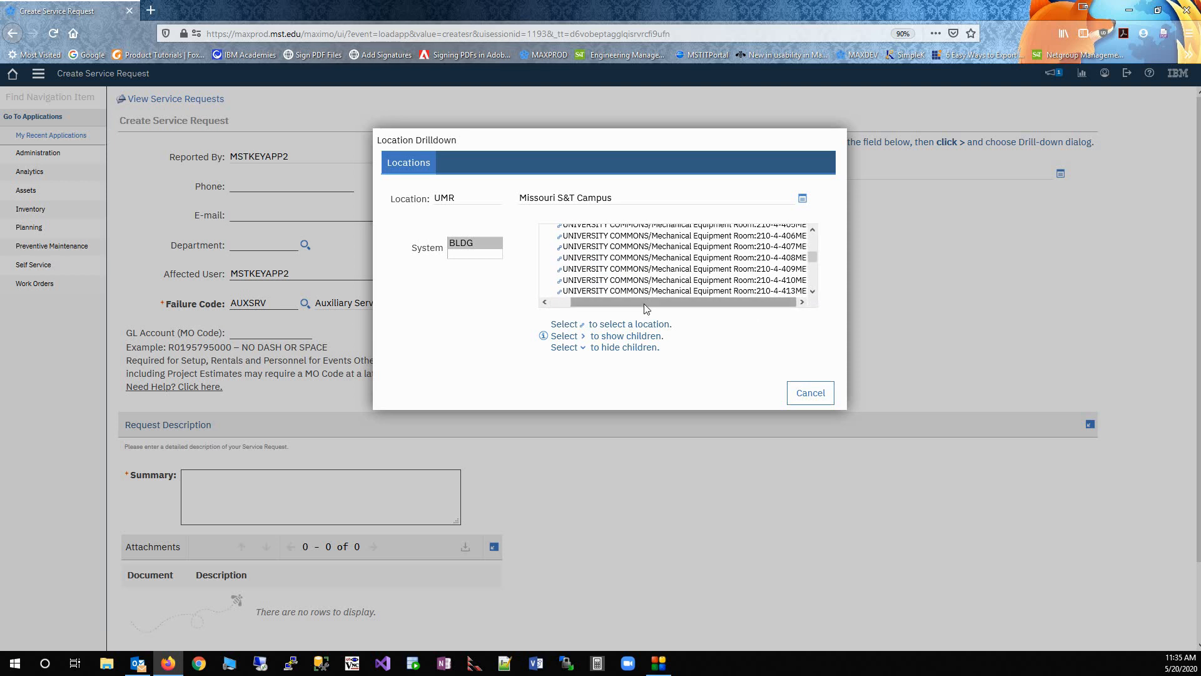
pyautogui.moveTo(646, 302); pyautogui.dragTo(625, 303)
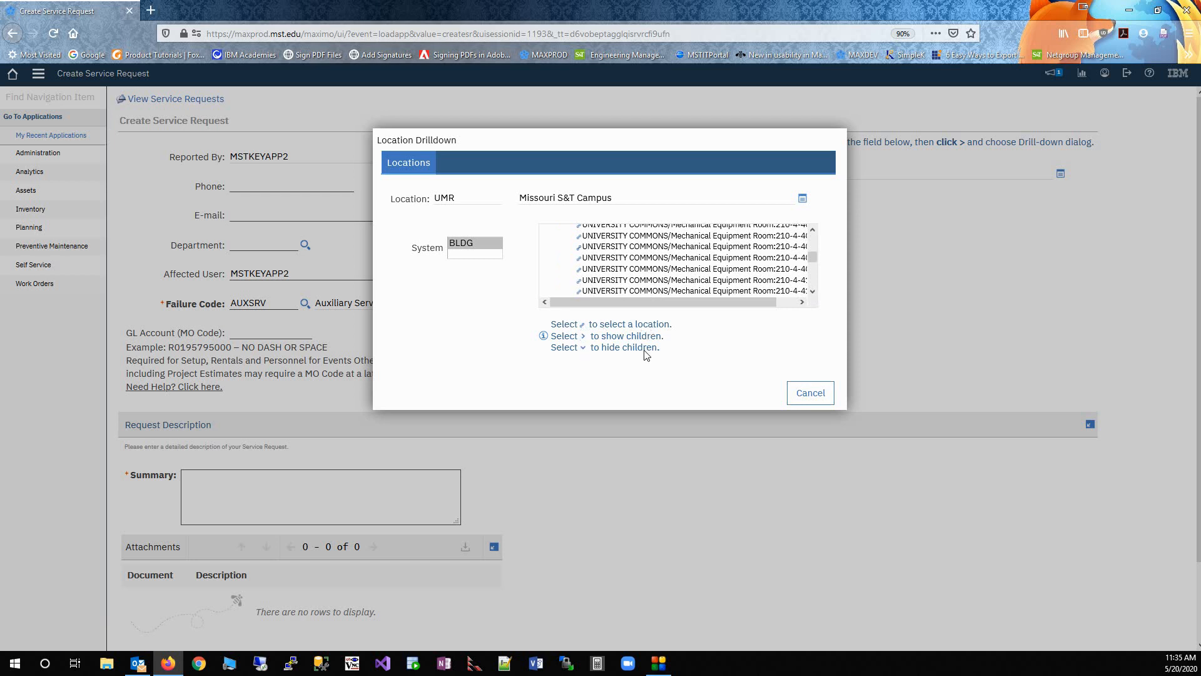
pyautogui.click(579, 272)
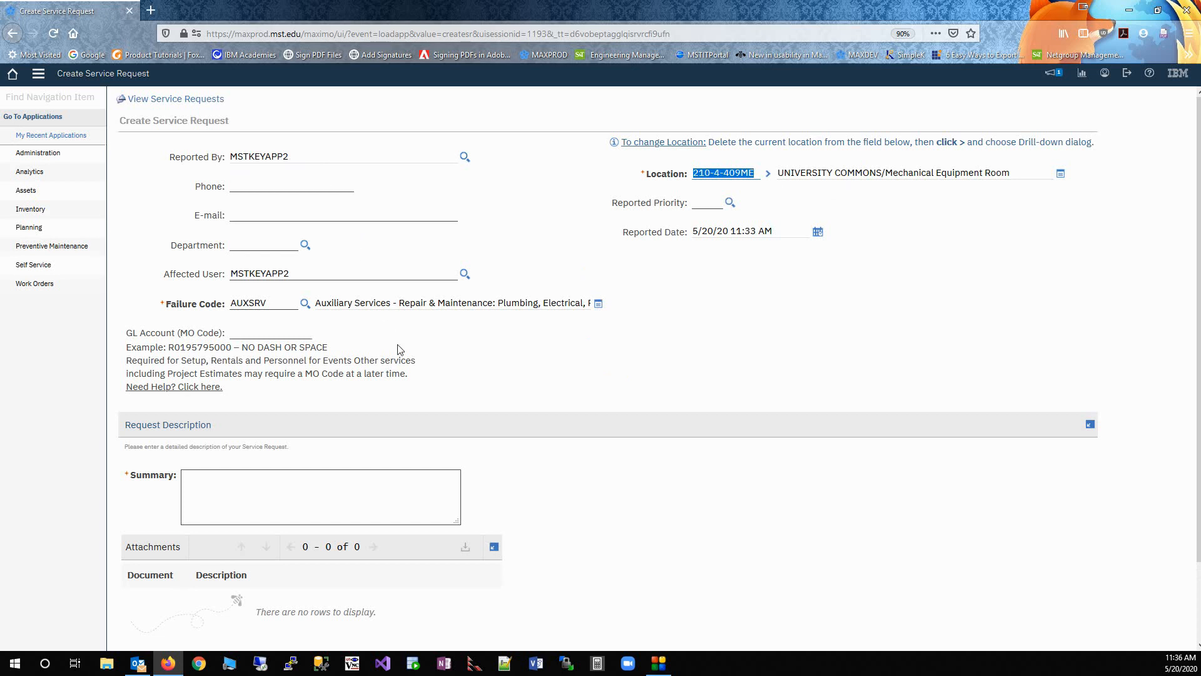
# - Enter "Drinking fountain is leaking" as the request summary and submit the service request
pyautogui.scroll(-1, 401, 349)
pyautogui.scroll(-2, 401, 348)
pyautogui.click(207, 395)
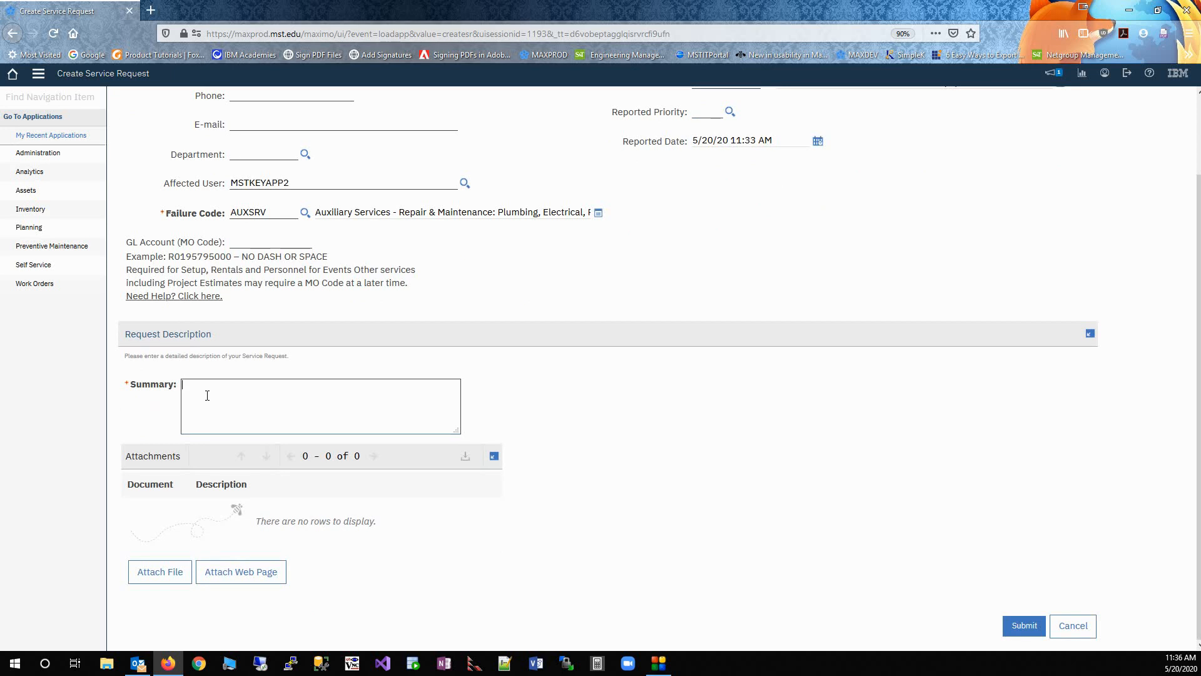
pyautogui.write('Drinking fountain is leaking')
pyautogui.scroll(3, 652, 345)
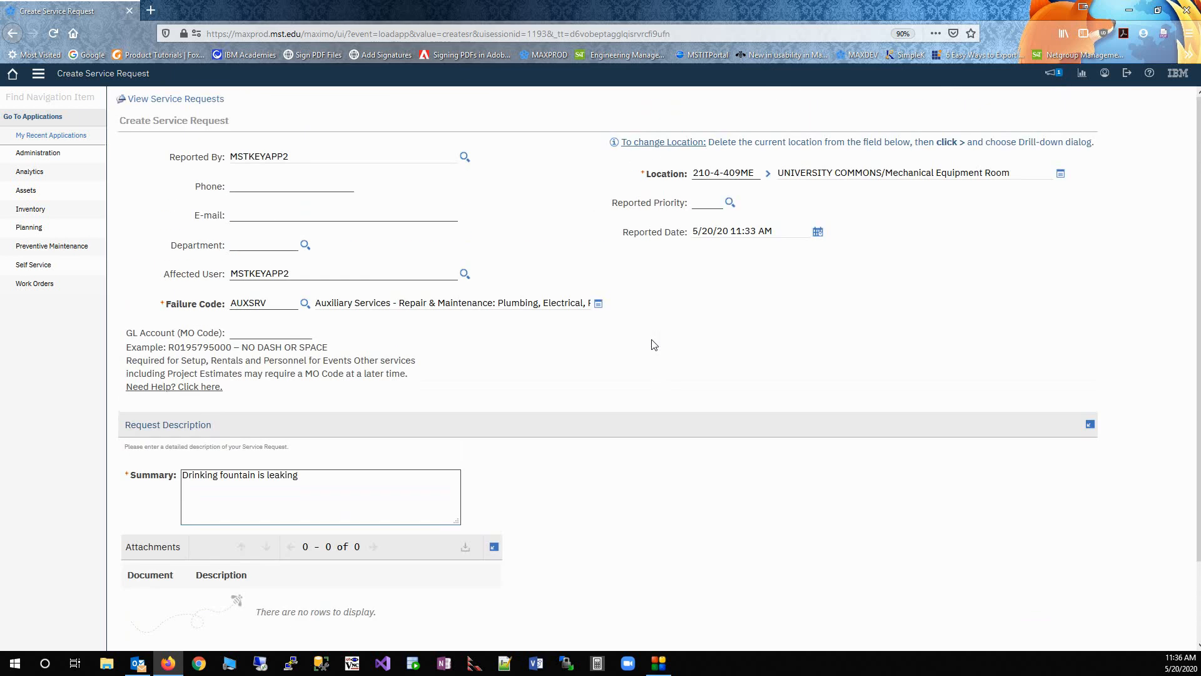
pyautogui.scroll(-3, 652, 345)
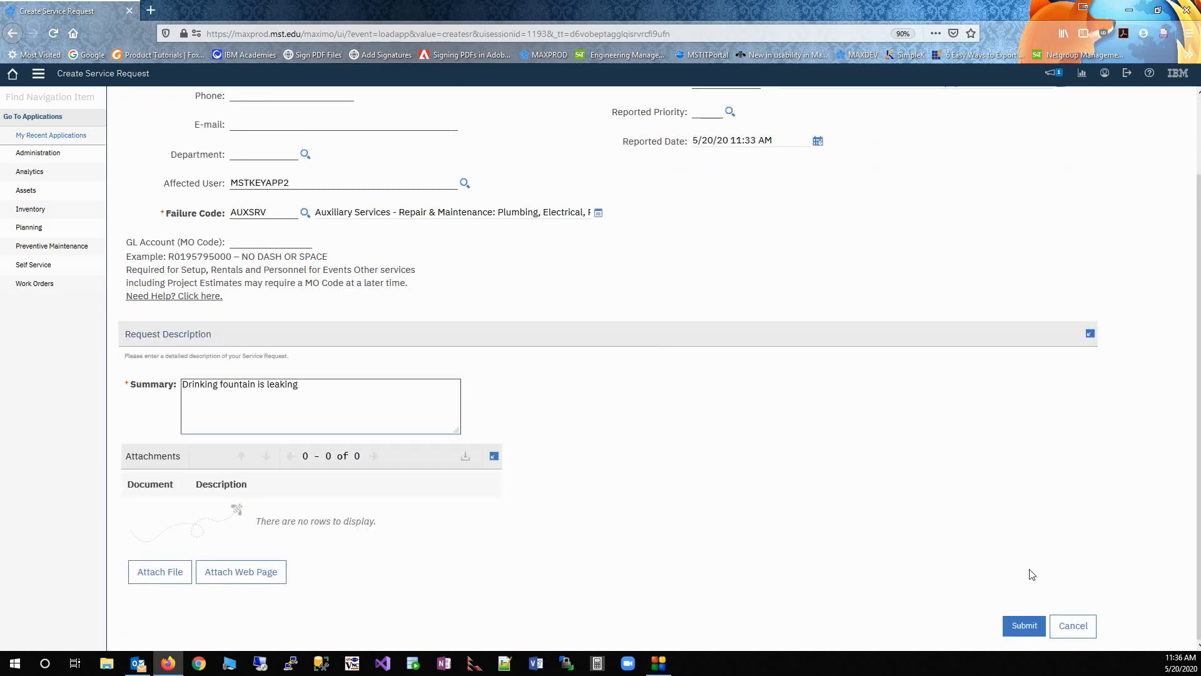
pyautogui.click(1029, 626)
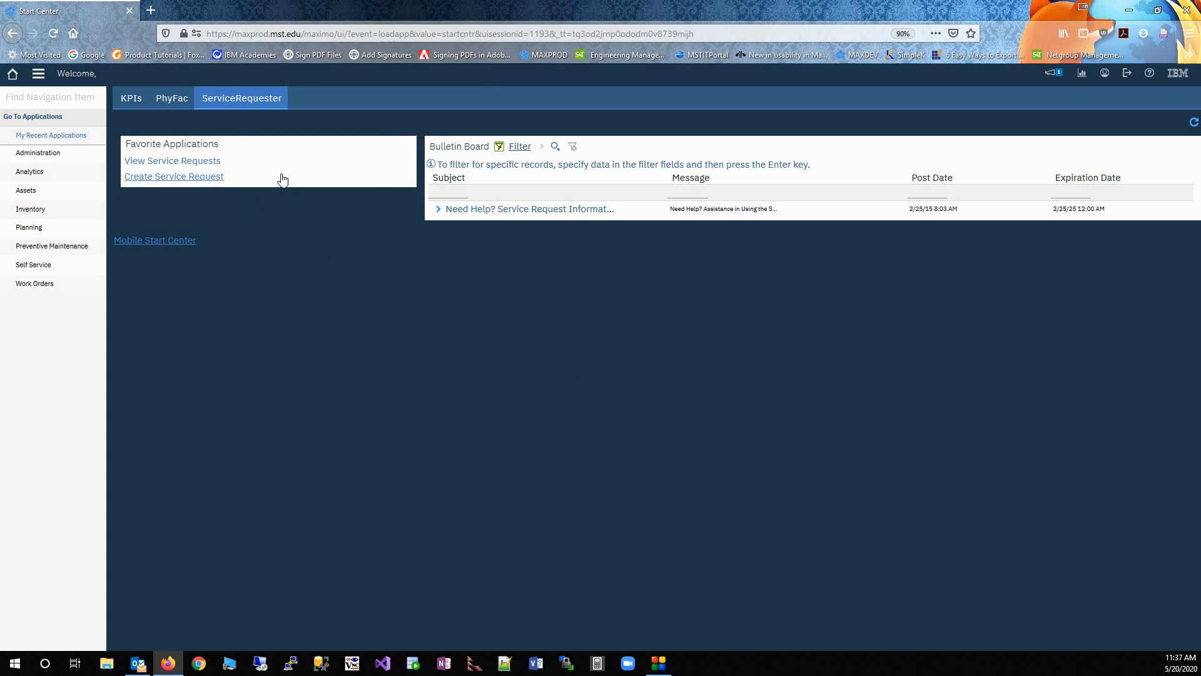
# - Open the submitted drinking fountain request from the service request list and review its status, work order, attachments, log and solutions
pyautogui.click(169, 161)
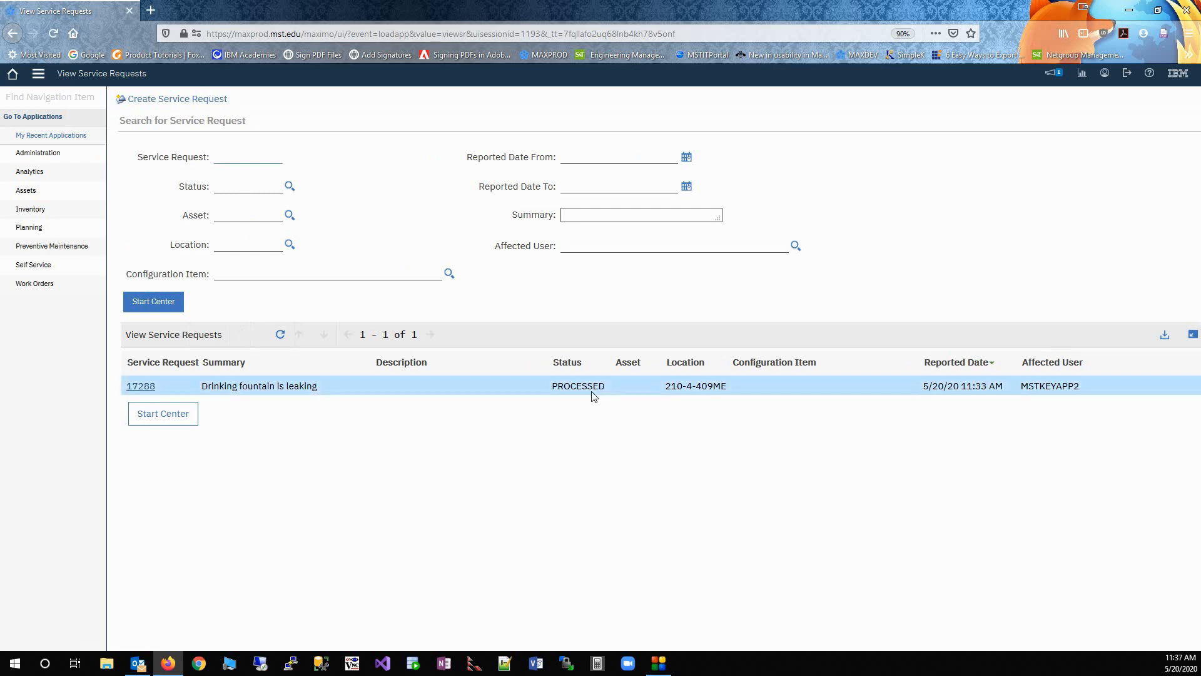
pyautogui.click(148, 389)
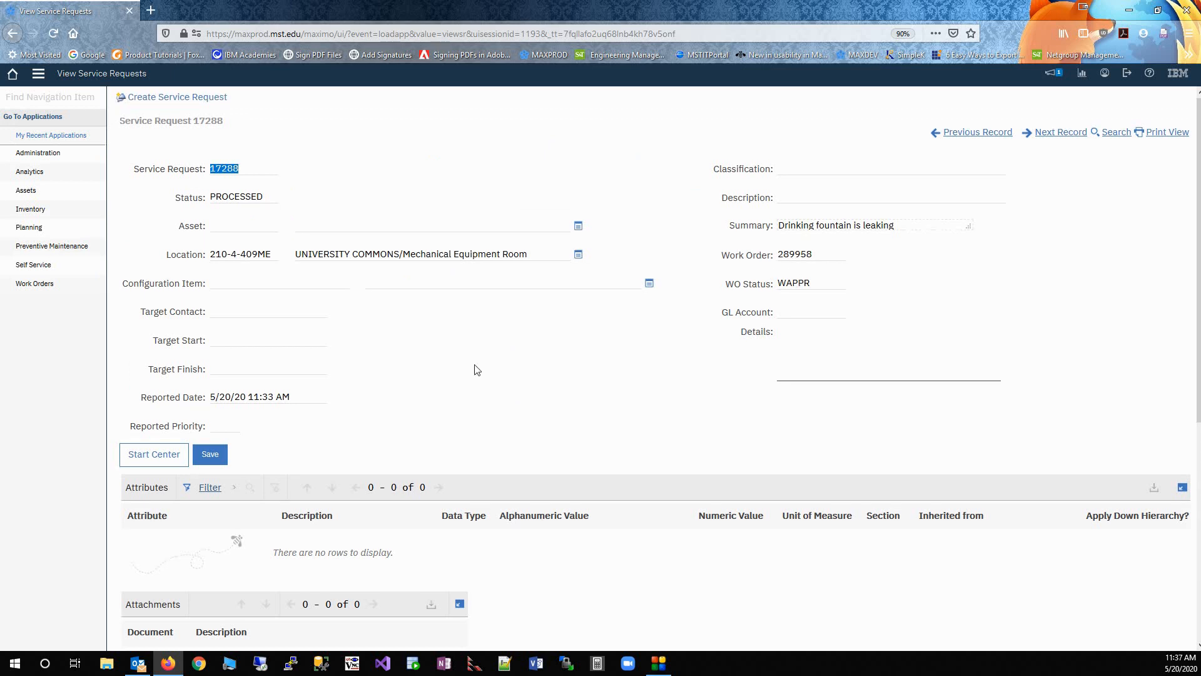
pyautogui.scroll(-2, 471, 369)
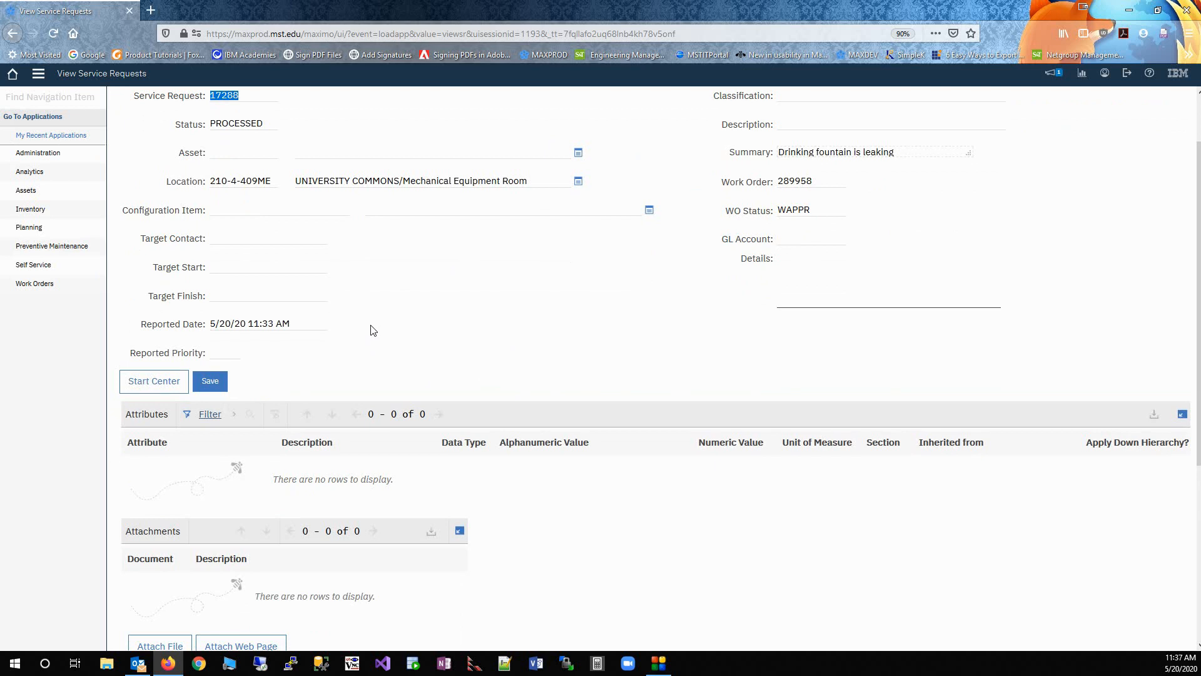
pyautogui.scroll(-2, 372, 328)
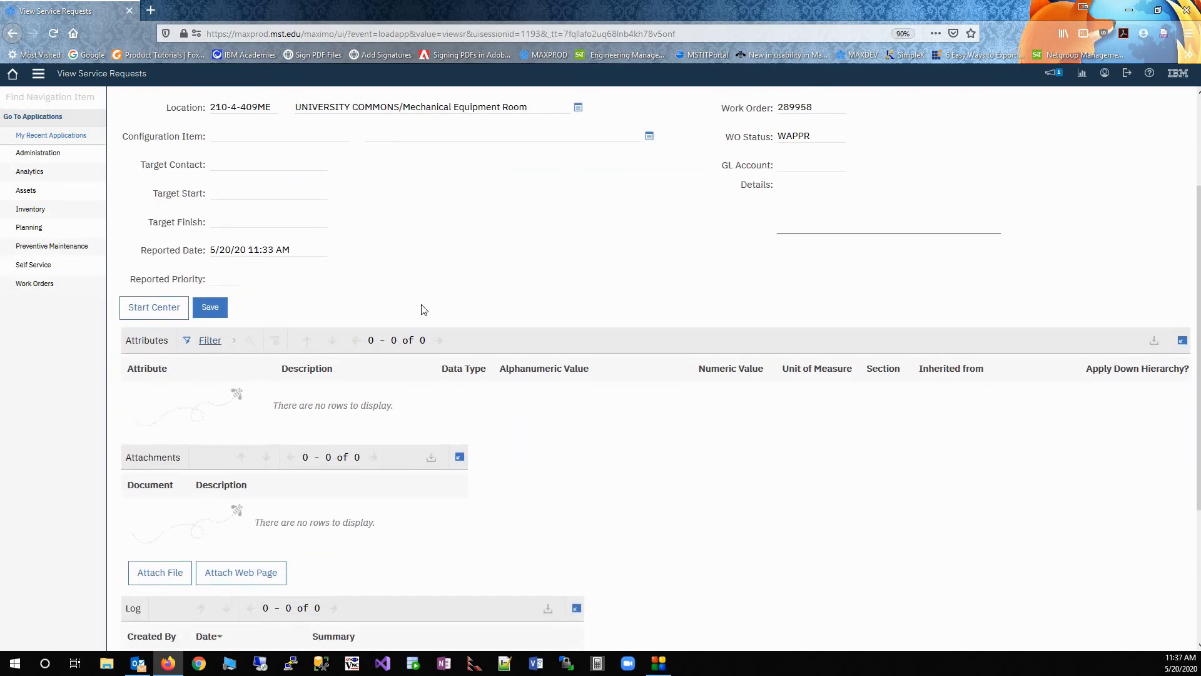
pyautogui.scroll(-4, 424, 309)
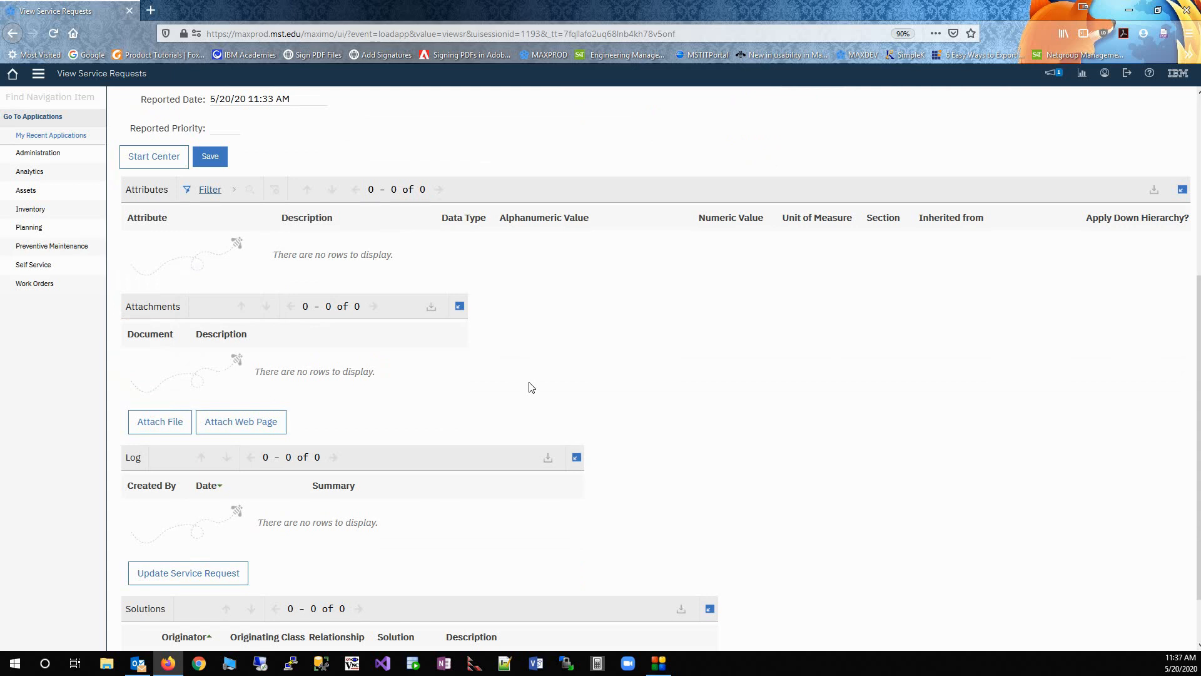
pyautogui.scroll(-2, 528, 385)
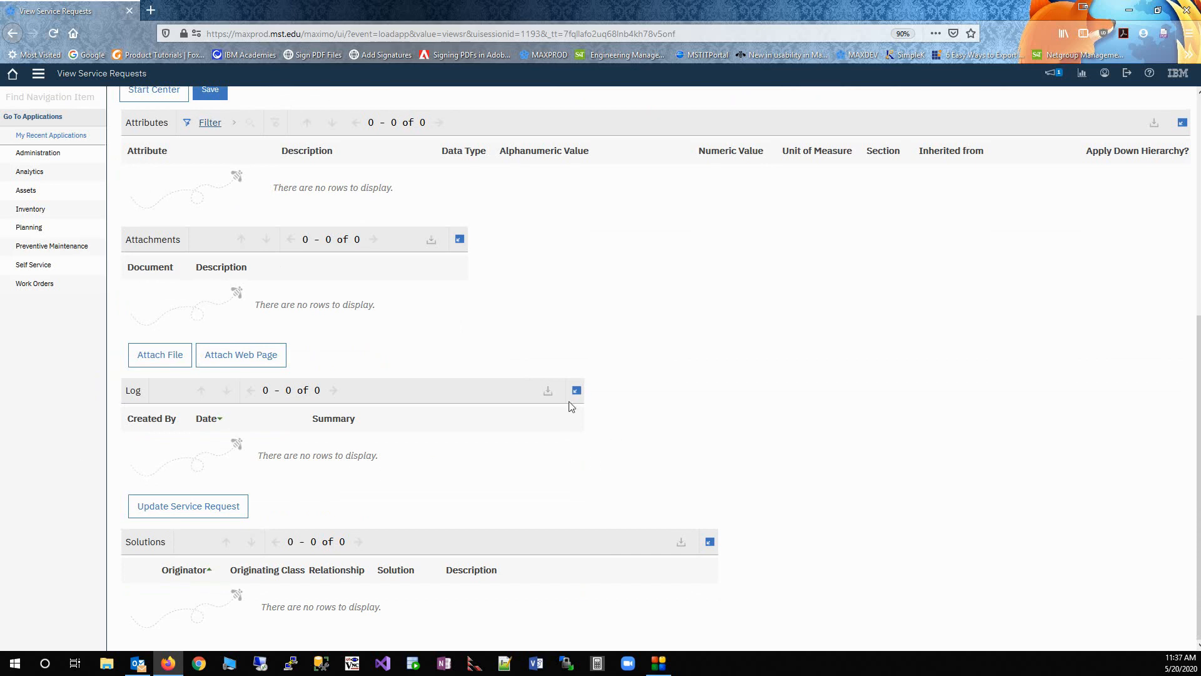
pyautogui.scroll(2, 688, 352)
pyautogui.scroll(5, 689, 355)
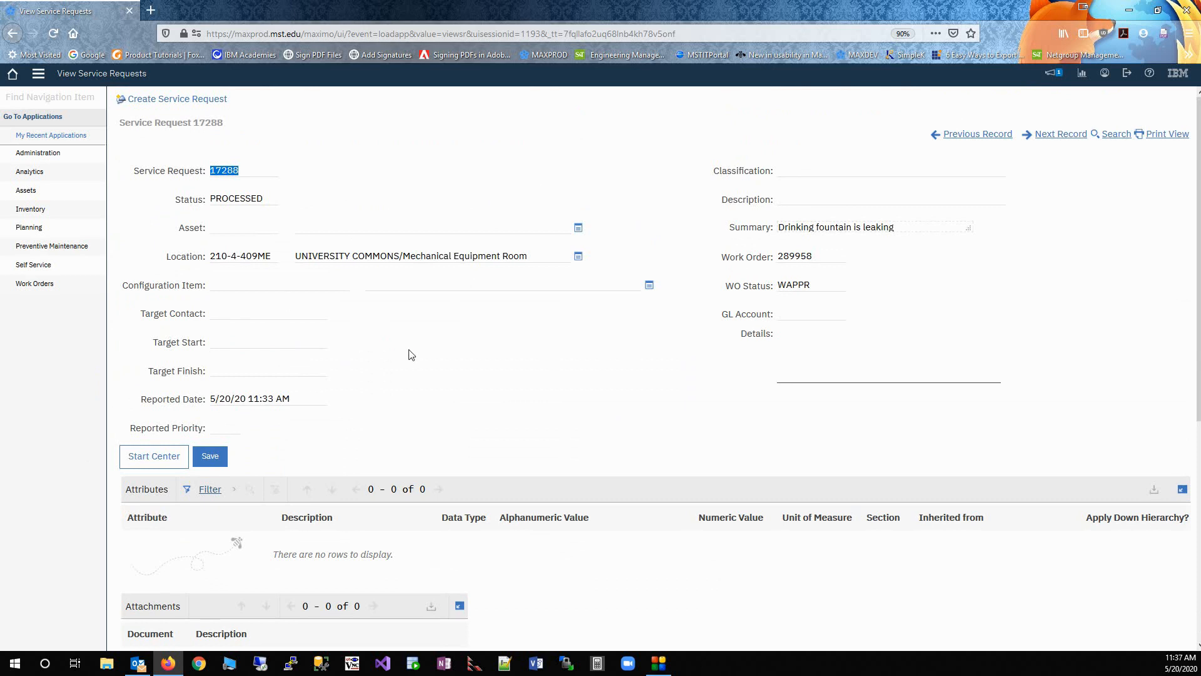
# - Reopen the service request list by way of the Start Center, and return to the Start Center from it
pyautogui.click(12, 75)
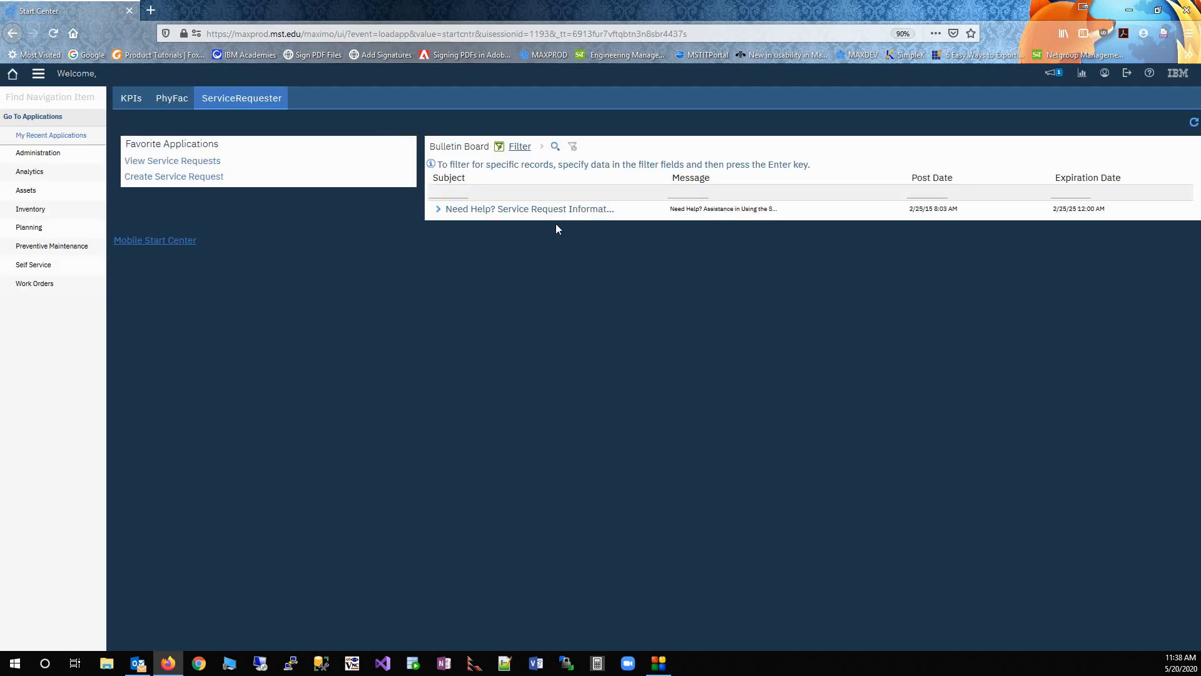
pyautogui.click(177, 161)
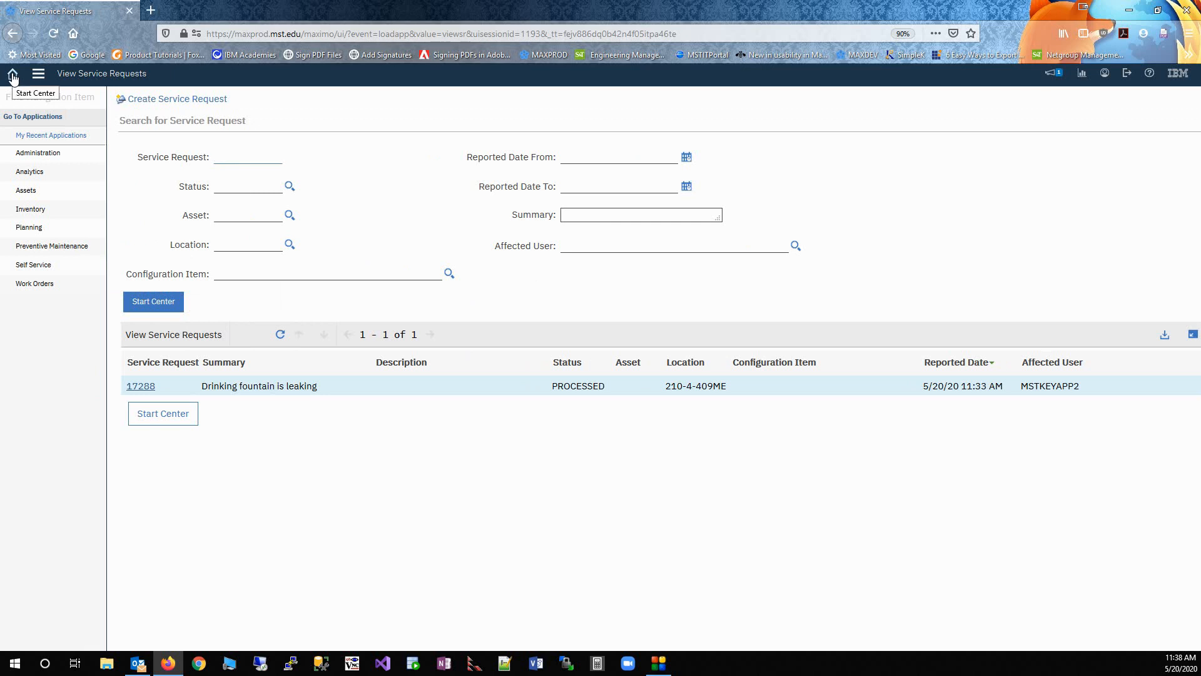
pyautogui.click(161, 305)
pyautogui.click(160, 306)
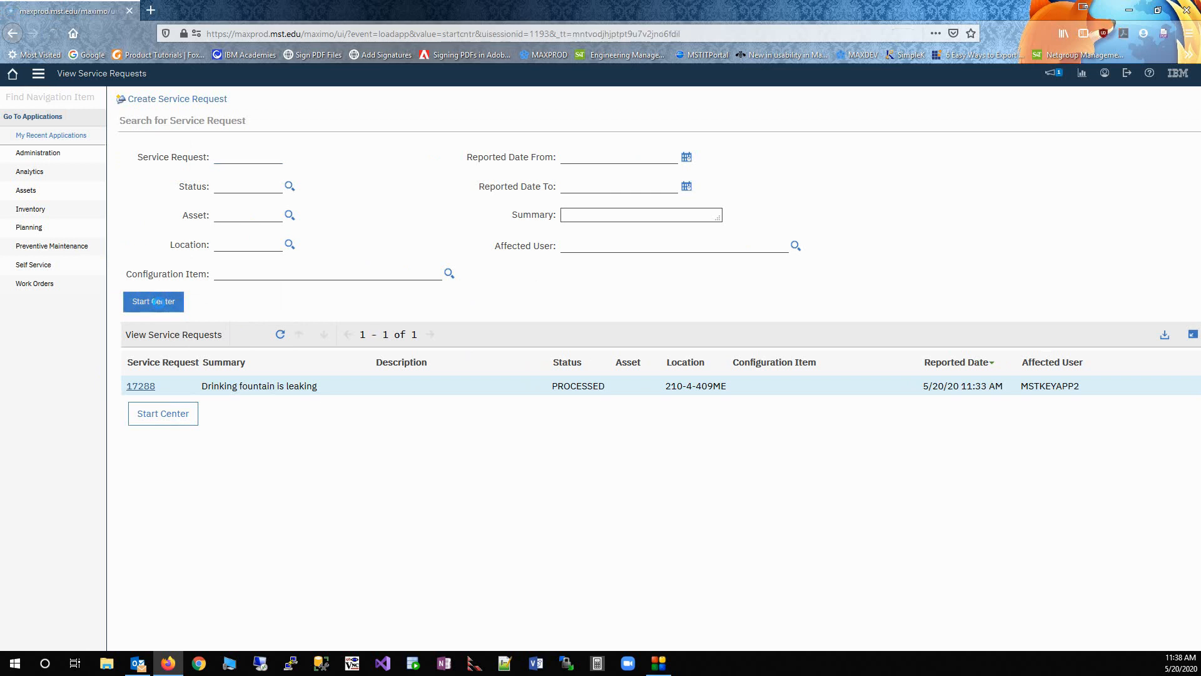